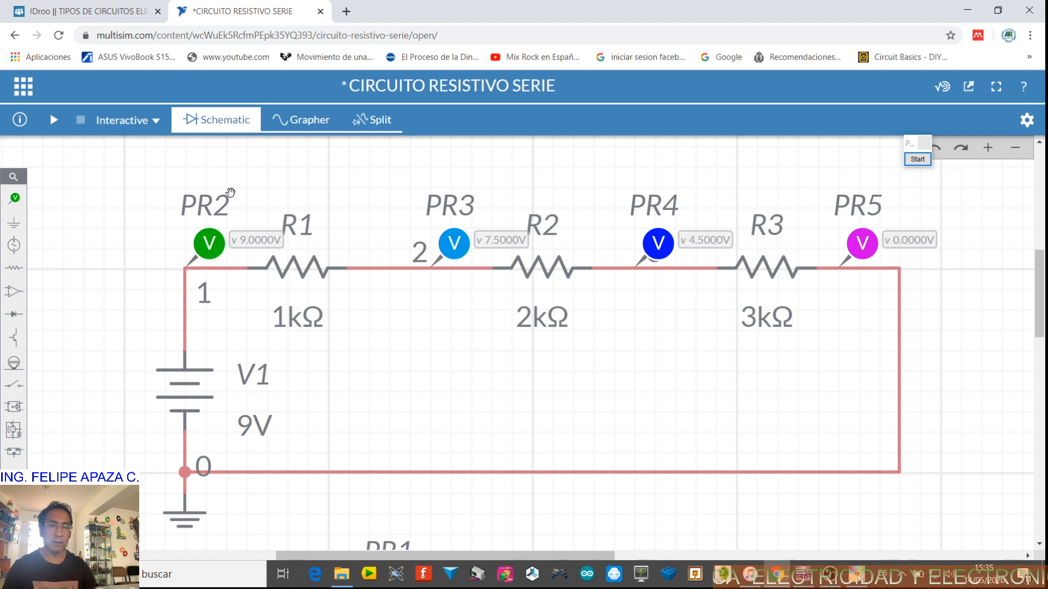
Delete the voltage probes and place current probes on the wires before R1, R2 and R3
{"action": "left_click", "coordinate": [215, 252]}
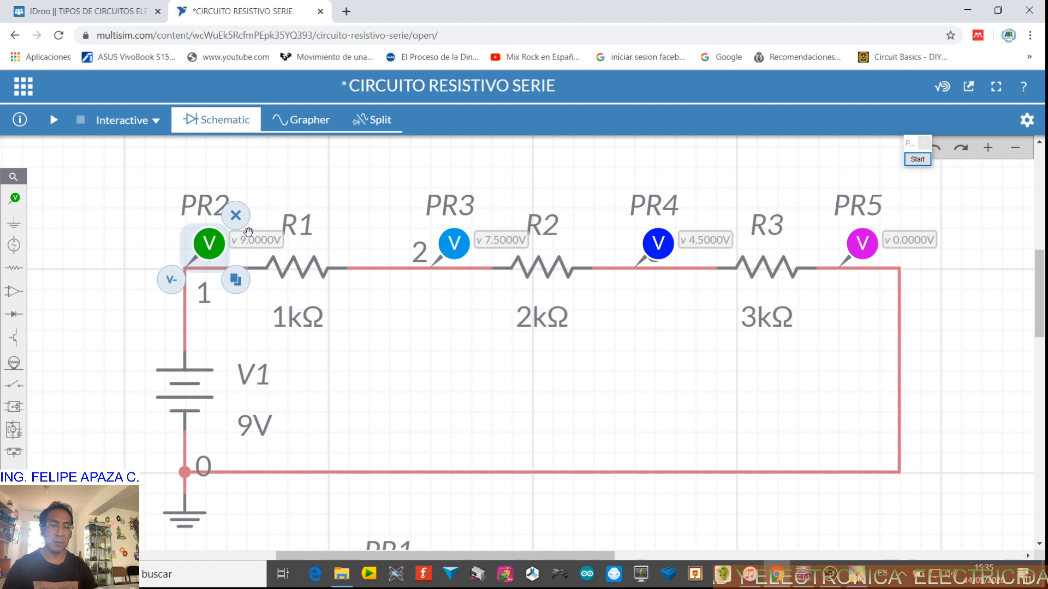
{"action": "left_click", "coordinate": [235, 216]}
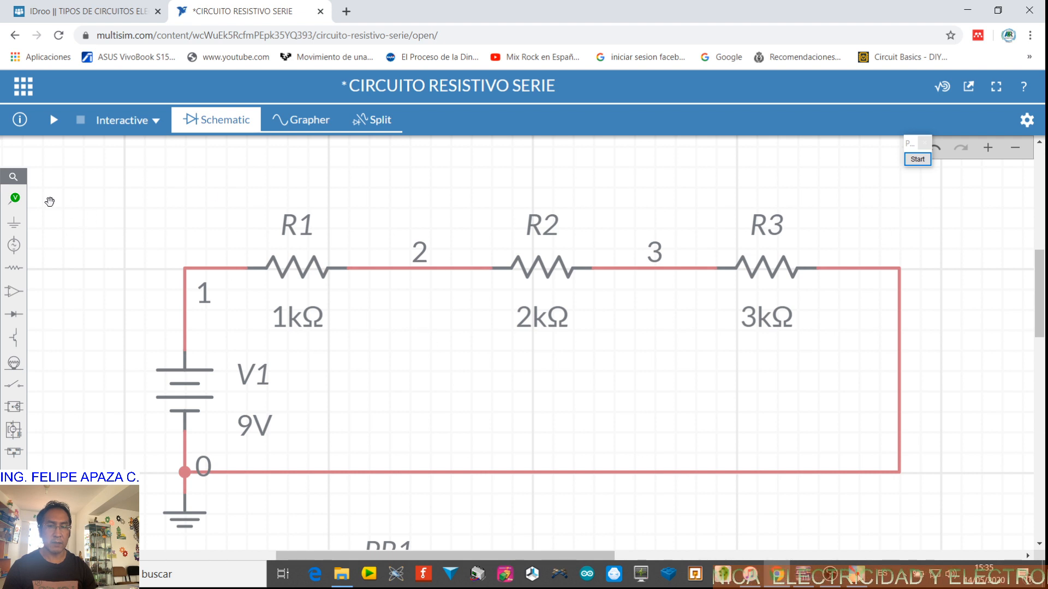
{"action": "left_click", "coordinate": [15, 198]}
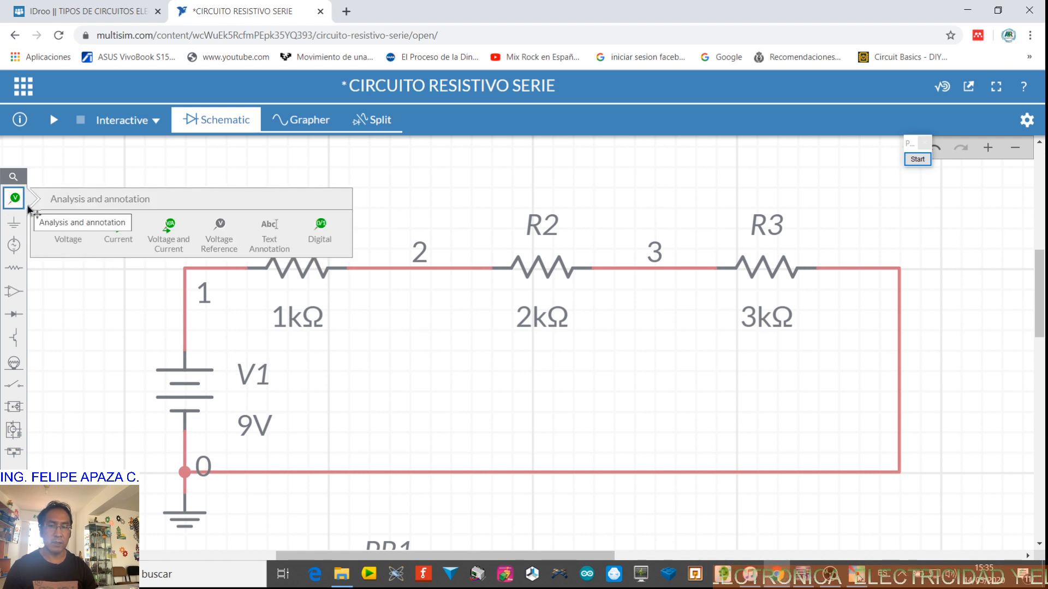
{"action": "left_click_drag", "start_coordinate": [125, 229], "coordinate": [244, 223]}
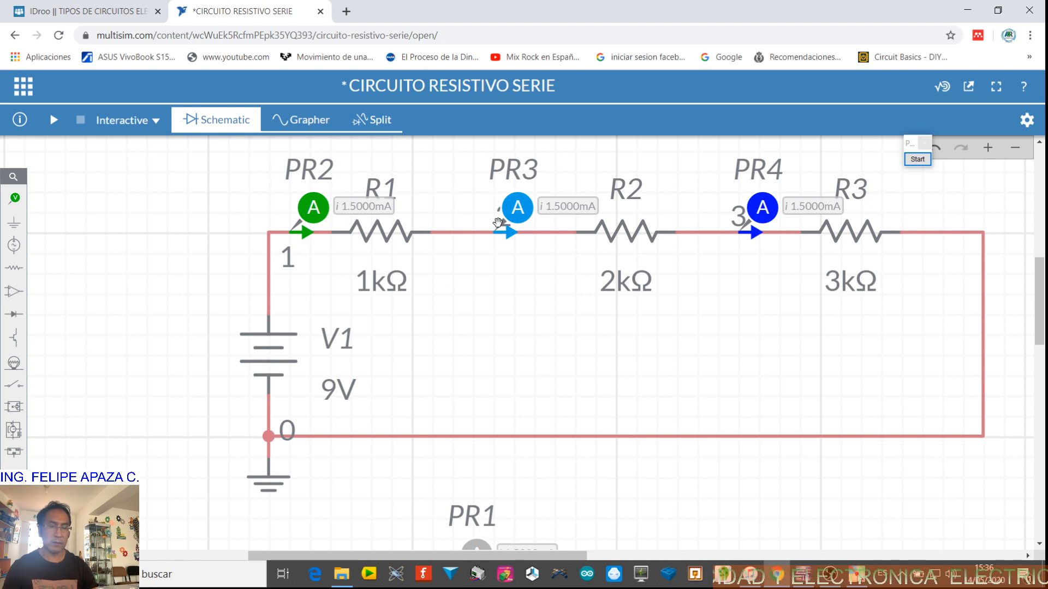
Rename the three current probes I1, I2 and I3, and run the interactive simulation
{"action": "double_click", "coordinate": [311, 174]}
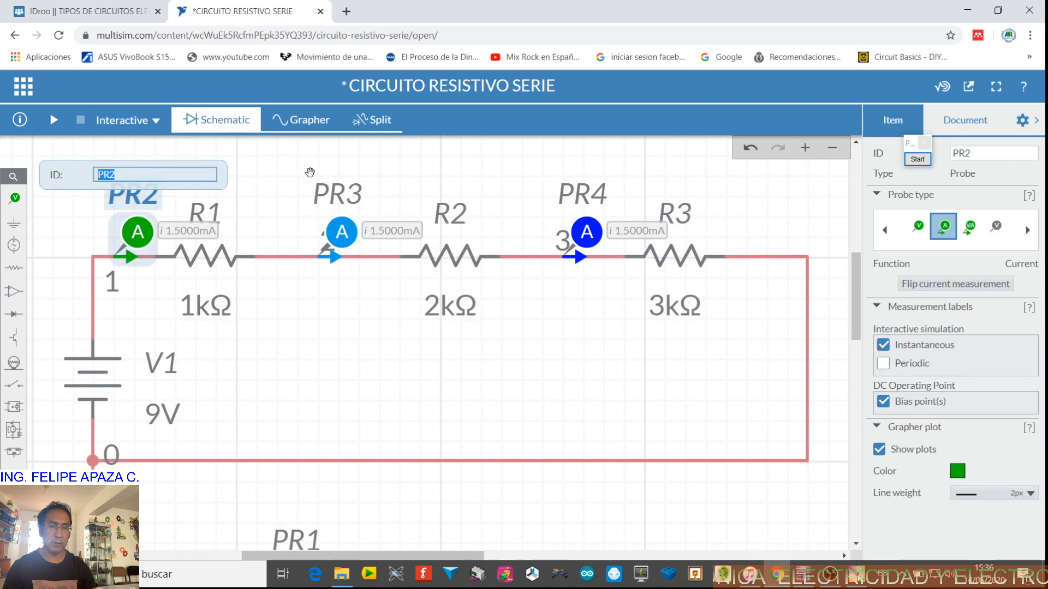
{"action": "type", "text": "I1"}
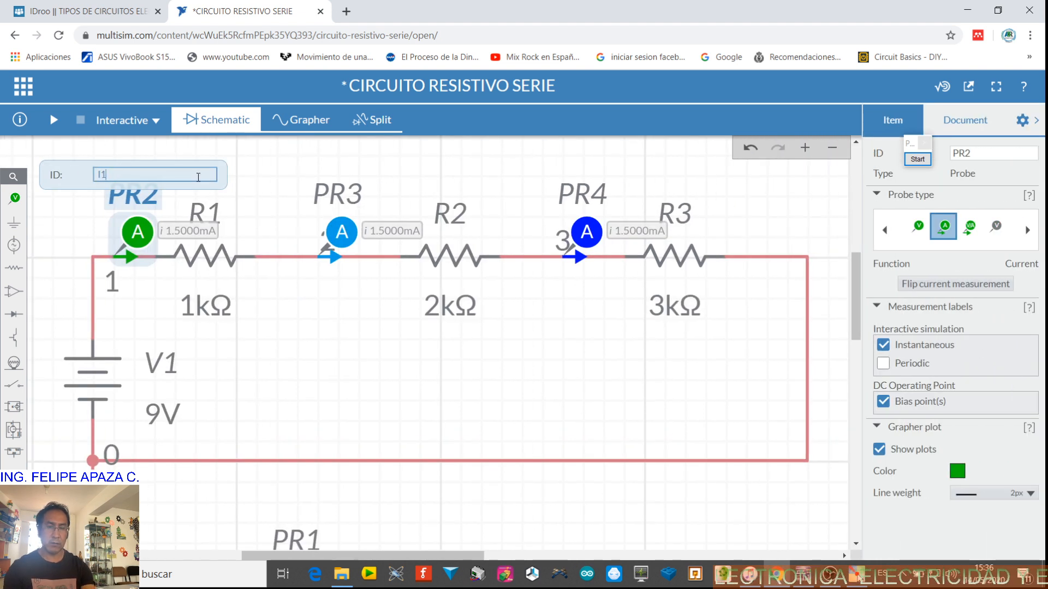
{"action": "left_click", "coordinate": [266, 215]}
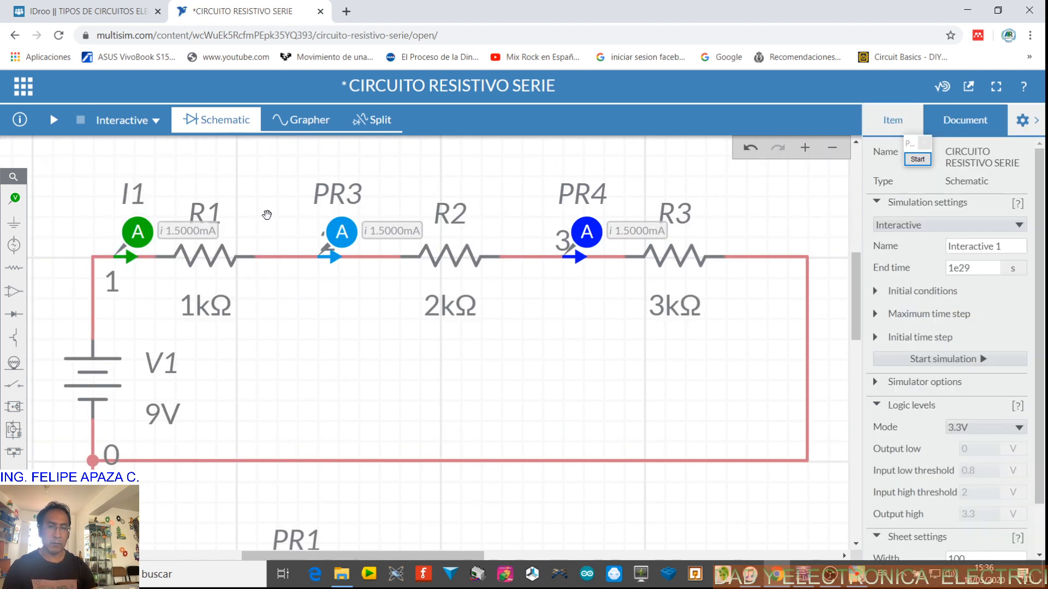
{"action": "double_click", "coordinate": [337, 202]}
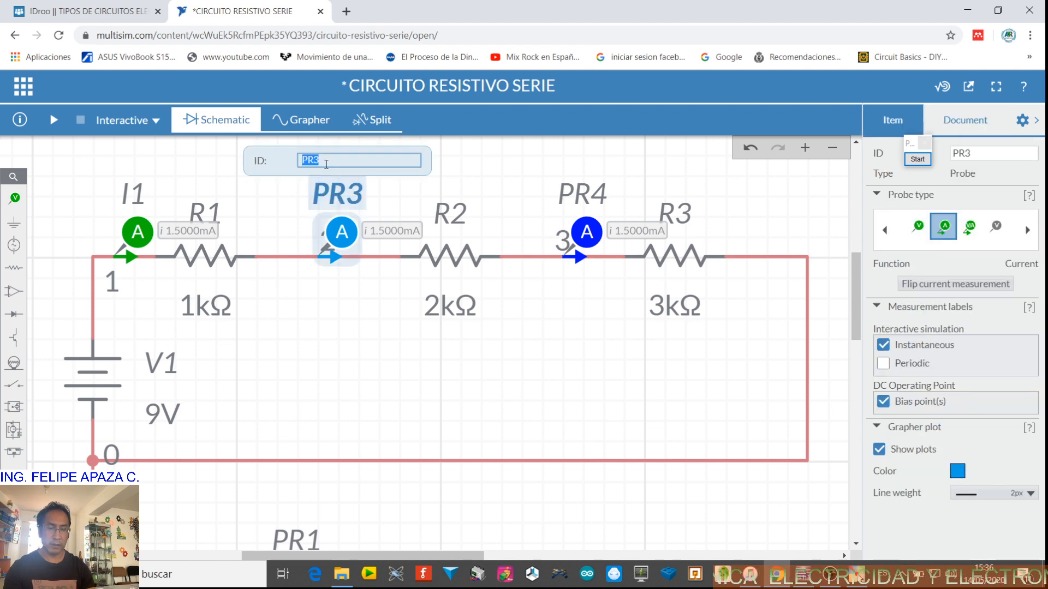
{"action": "type", "text": "I2"}
{"action": "left_click", "coordinate": [495, 204]}
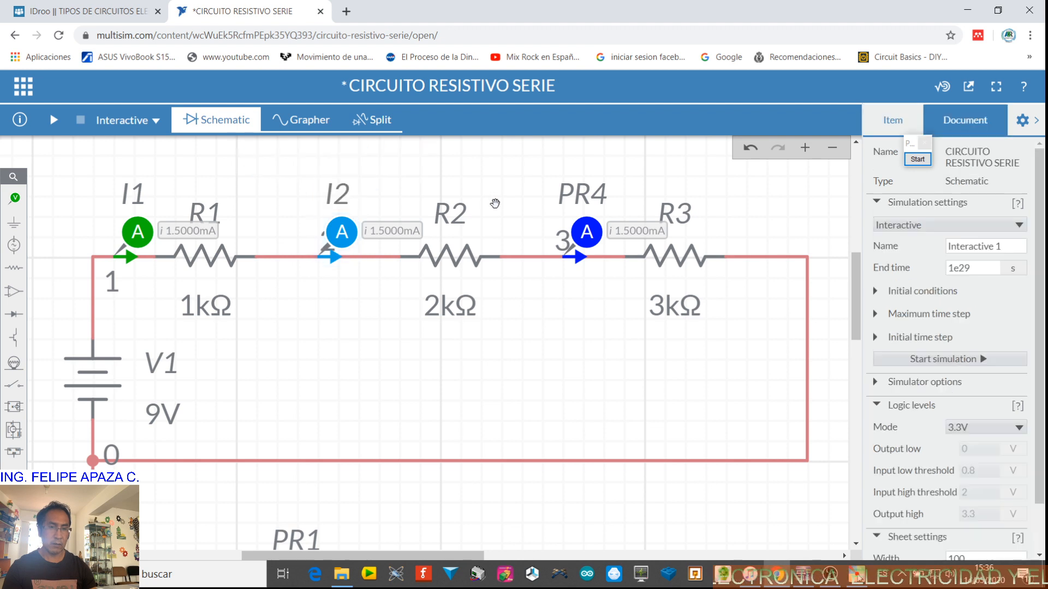
{"action": "double_click", "coordinate": [583, 195]}
{"action": "type", "text": "I3"}
{"action": "left_click", "coordinate": [540, 336]}
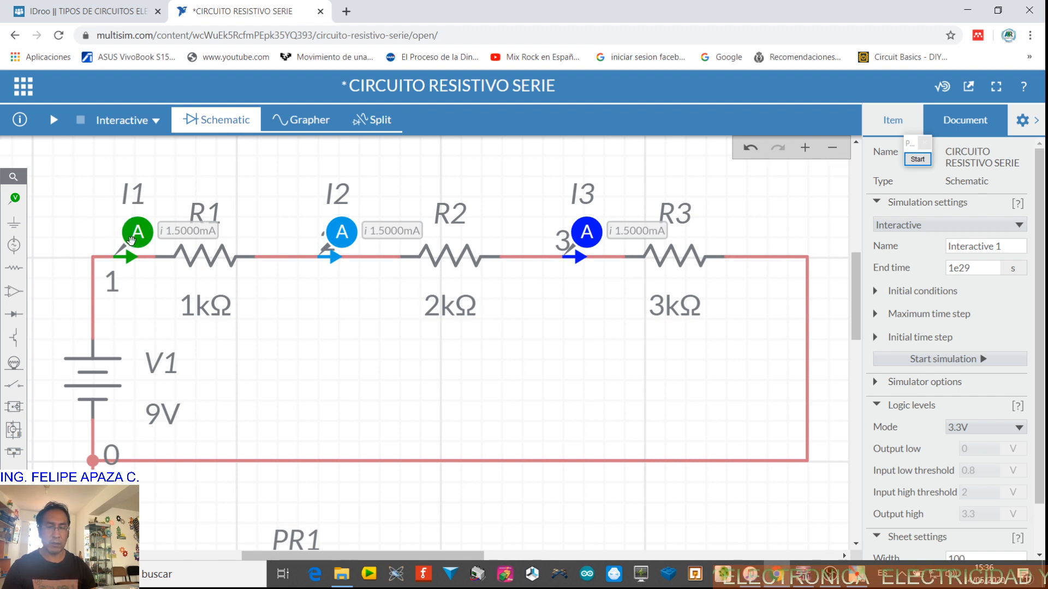
{"action": "left_click", "coordinate": [54, 123]}
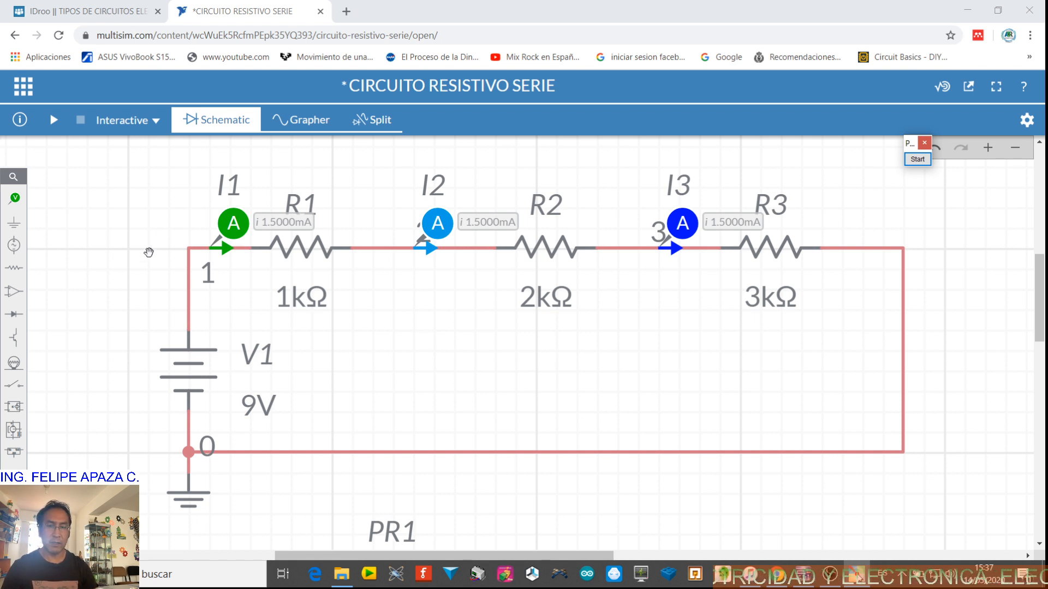
Delete the current probes I1, I2 and I3 from the circuit
{"action": "left_click", "coordinate": [242, 231]}
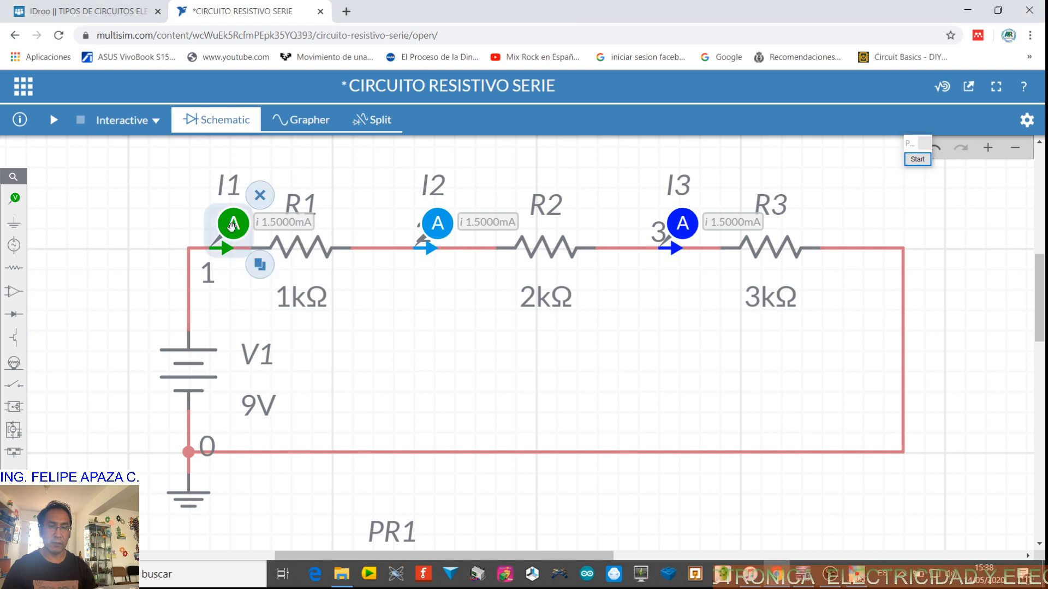
{"action": "left_click", "coordinate": [259, 197]}
{"action": "left_click", "coordinate": [427, 220]}
{"action": "left_click", "coordinate": [465, 194]}
{"action": "left_click", "coordinate": [686, 229]}
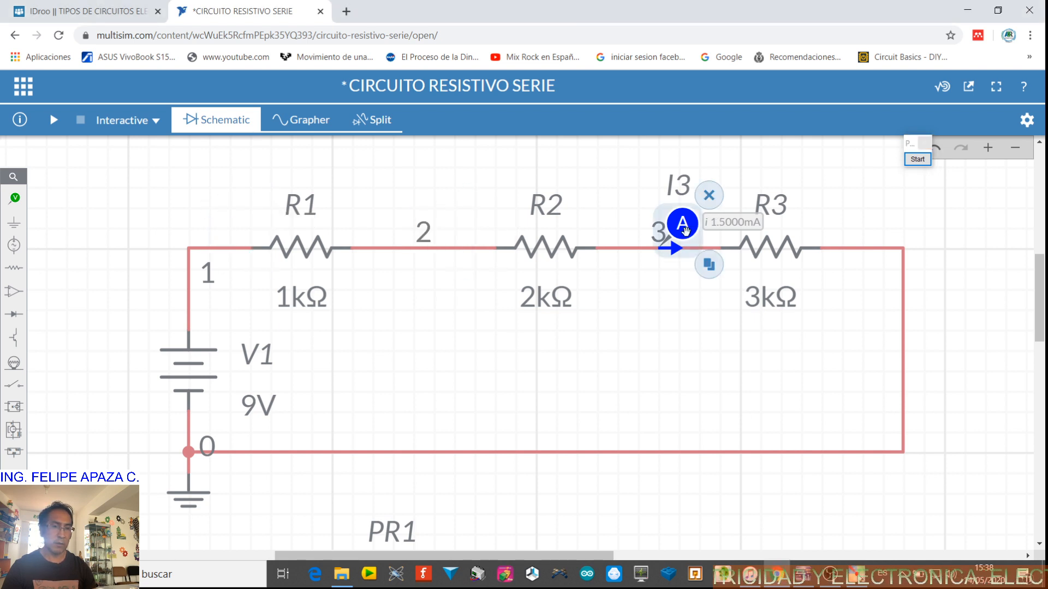
{"action": "left_click", "coordinate": [709, 196]}
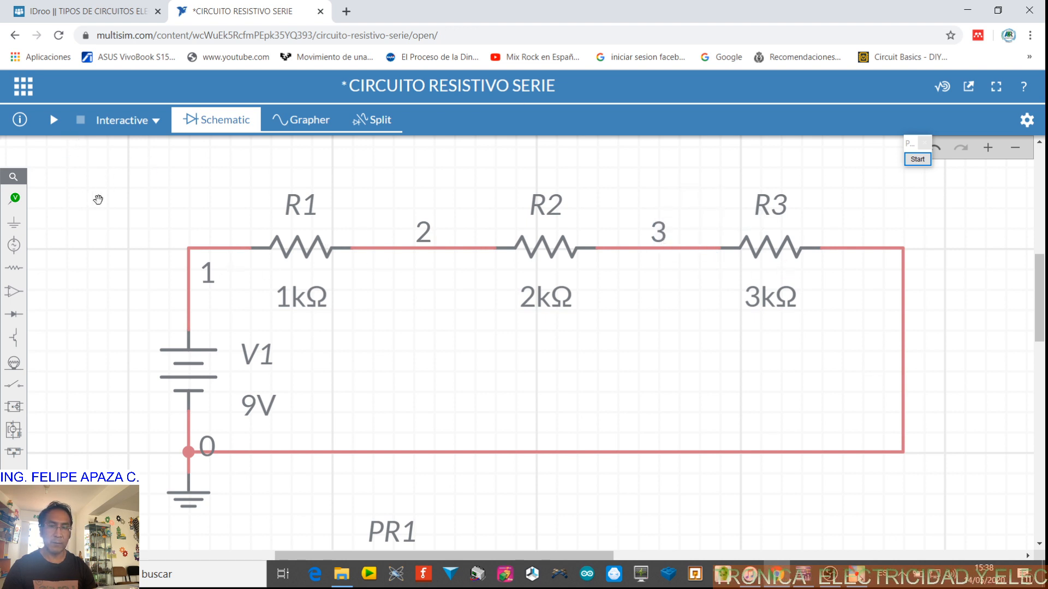
Place voltage-and-current probes before R1, R2 and R3 and after R3 on the series circuit
{"action": "left_click", "coordinate": [14, 197]}
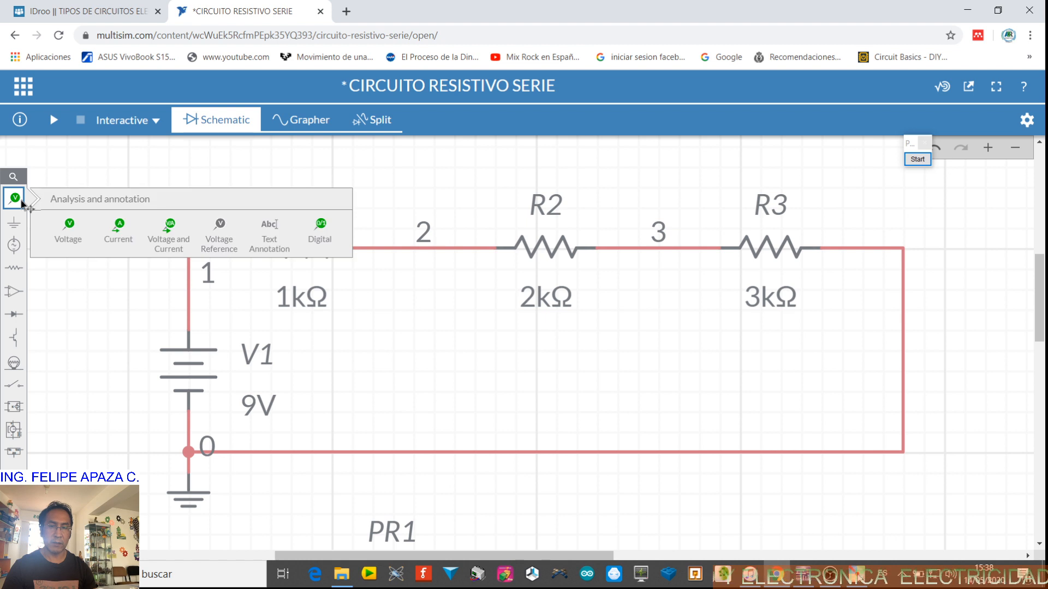
{"action": "left_click", "coordinate": [164, 227]}
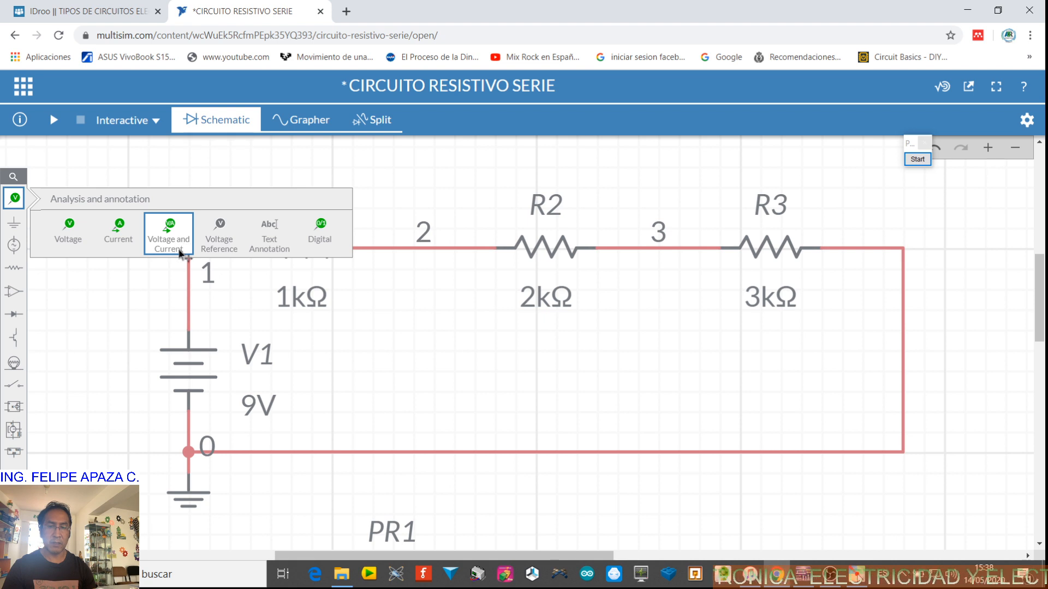
{"action": "left_click", "coordinate": [171, 243]}
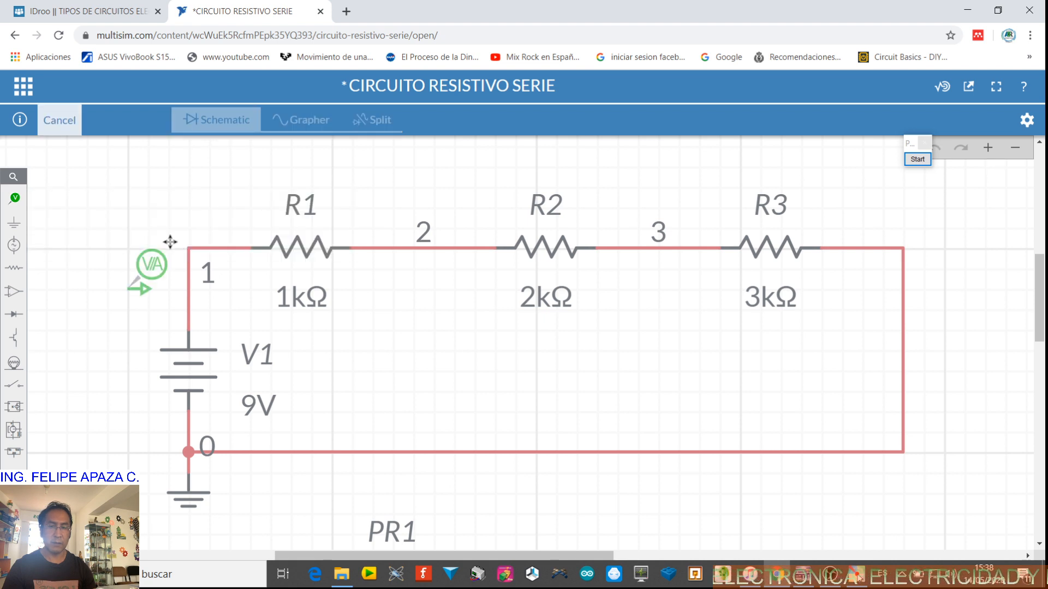
{"action": "left_click", "coordinate": [242, 207]}
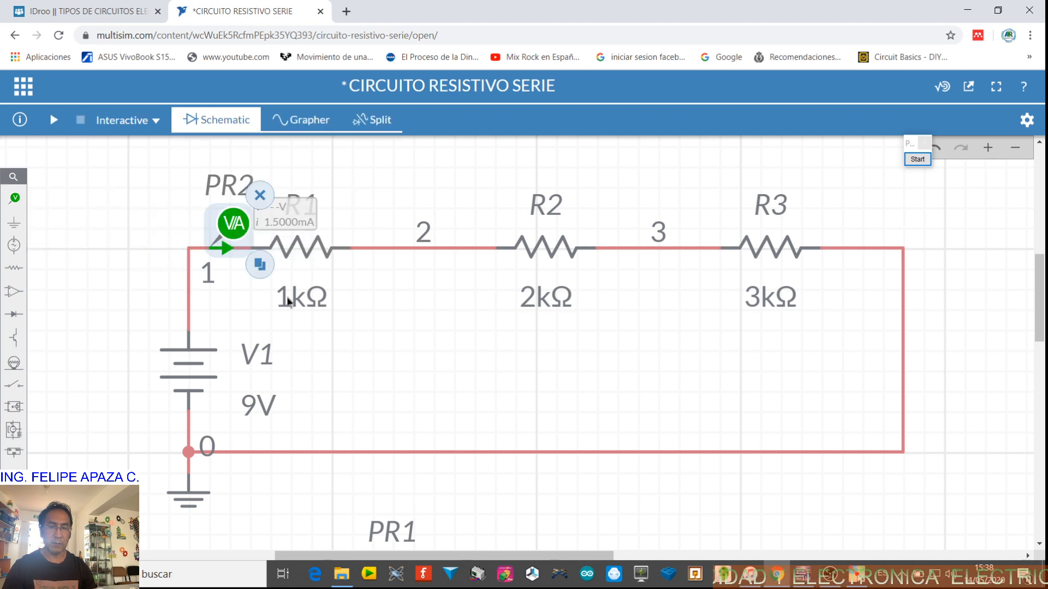
{"action": "left_click", "coordinate": [261, 267]}
{"action": "left_click", "coordinate": [431, 243]}
{"action": "left_click", "coordinate": [464, 266]}
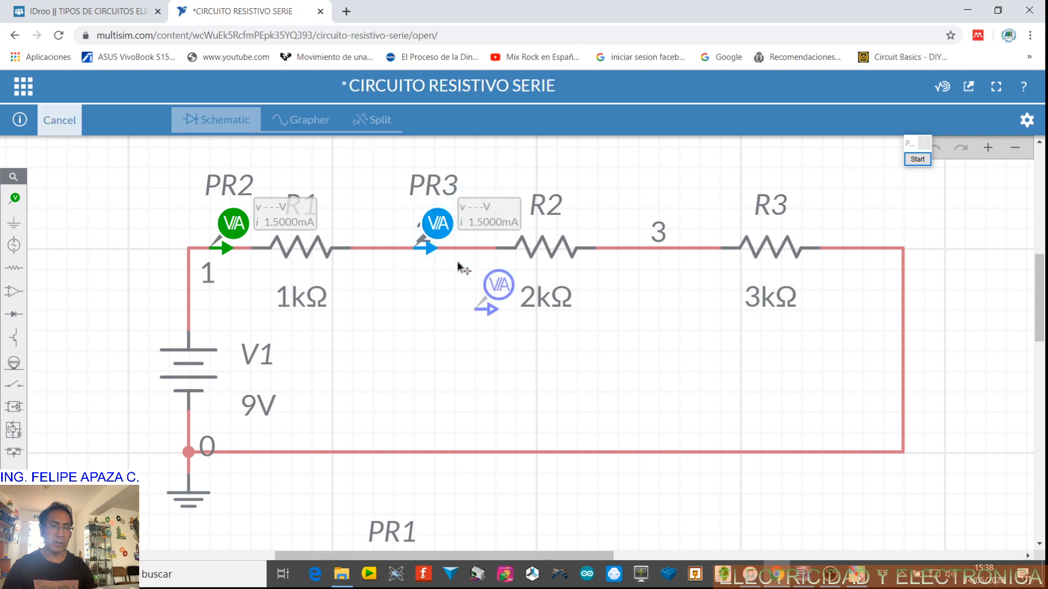
{"action": "left_click", "coordinate": [650, 247]}
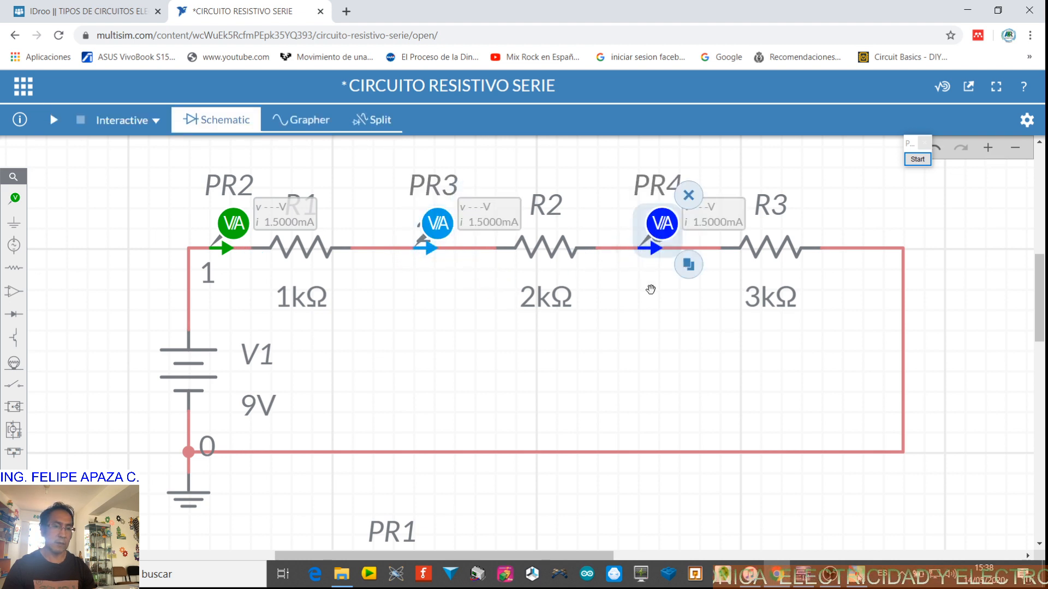
{"action": "left_click", "coordinate": [696, 270]}
{"action": "left_click", "coordinate": [901, 248]}
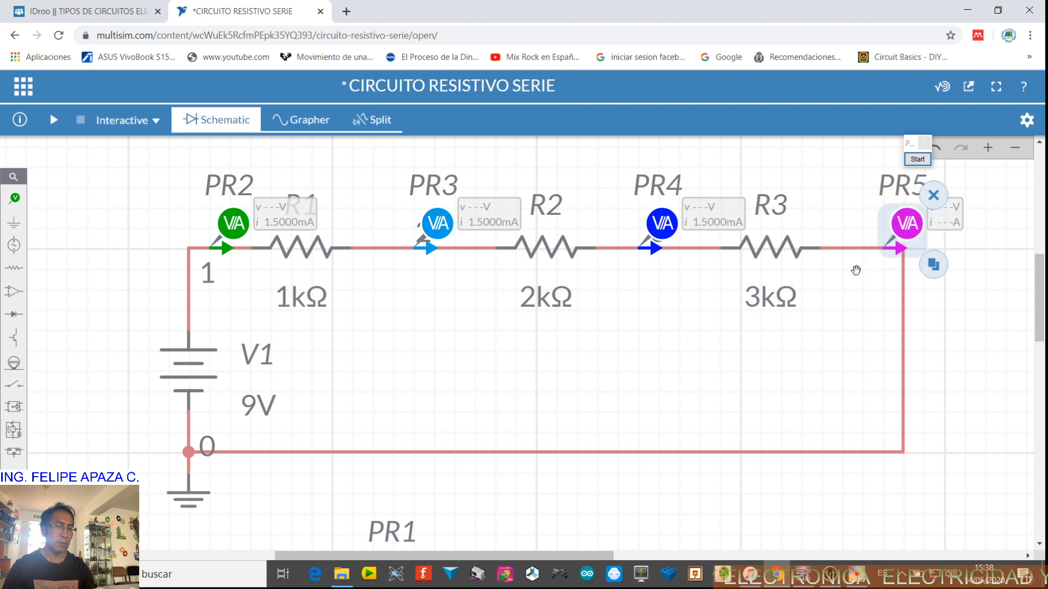
{"action": "left_click", "coordinate": [927, 316]}
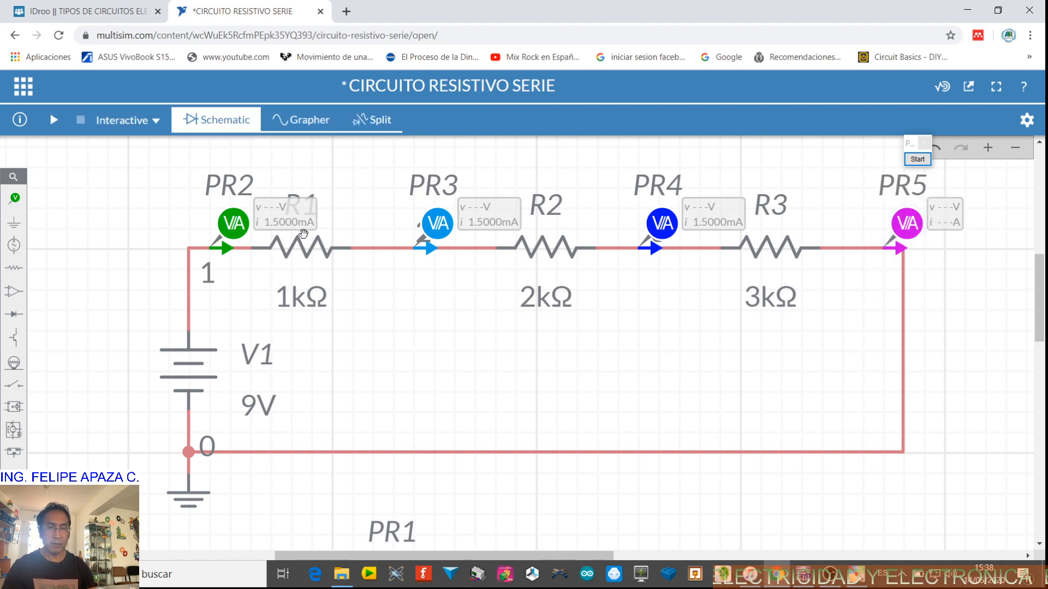
Rename the voltage-and-current probes VI1, VI2, VI3 and VI4, and run the simulation
{"action": "double_click", "coordinate": [234, 193]}
{"action": "type", "text": "VI1"}
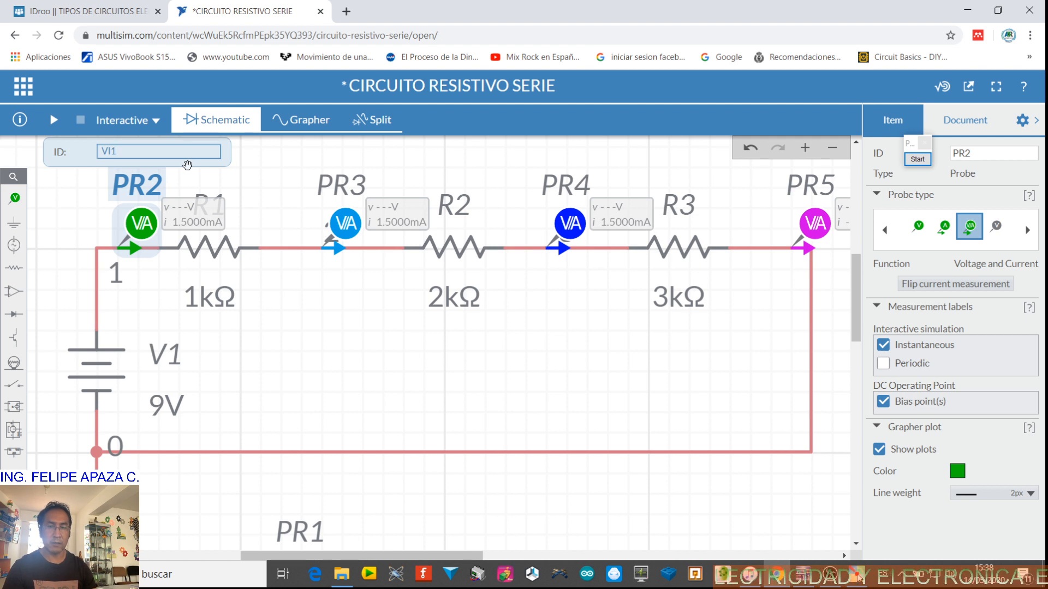
{"action": "left_click", "coordinate": [266, 177]}
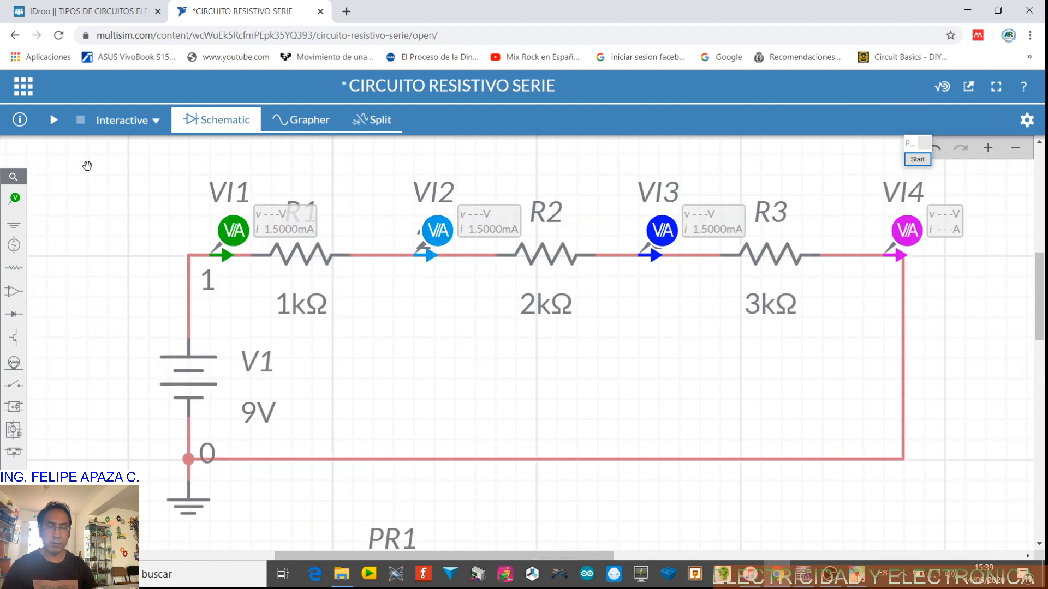
{"action": "left_click", "coordinate": [53, 119]}
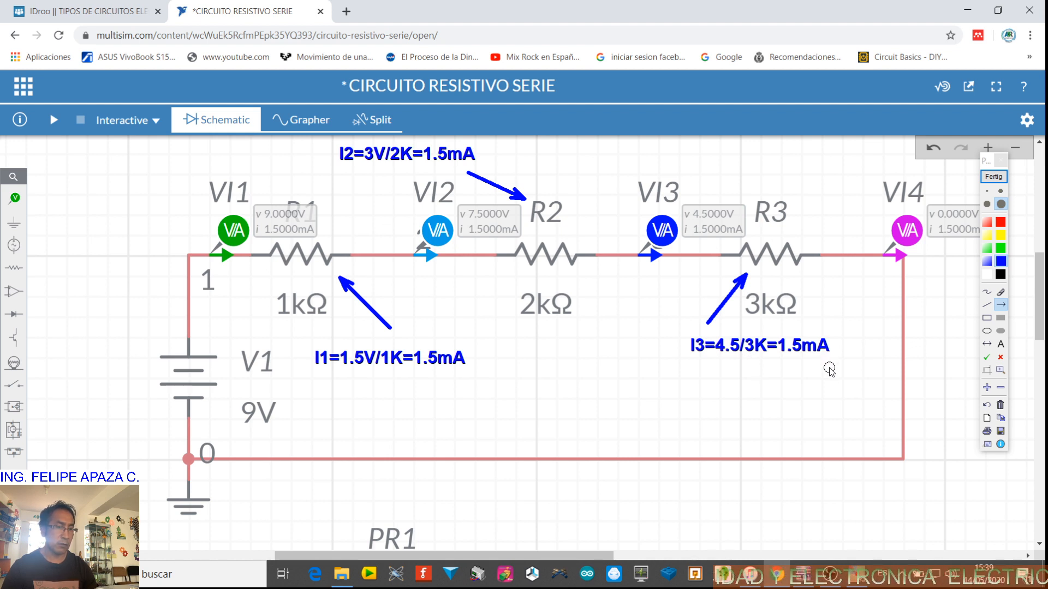
Draw check marks beside the annotated current calculations for the three resistors
{"action": "left_click", "coordinate": [987, 359]}
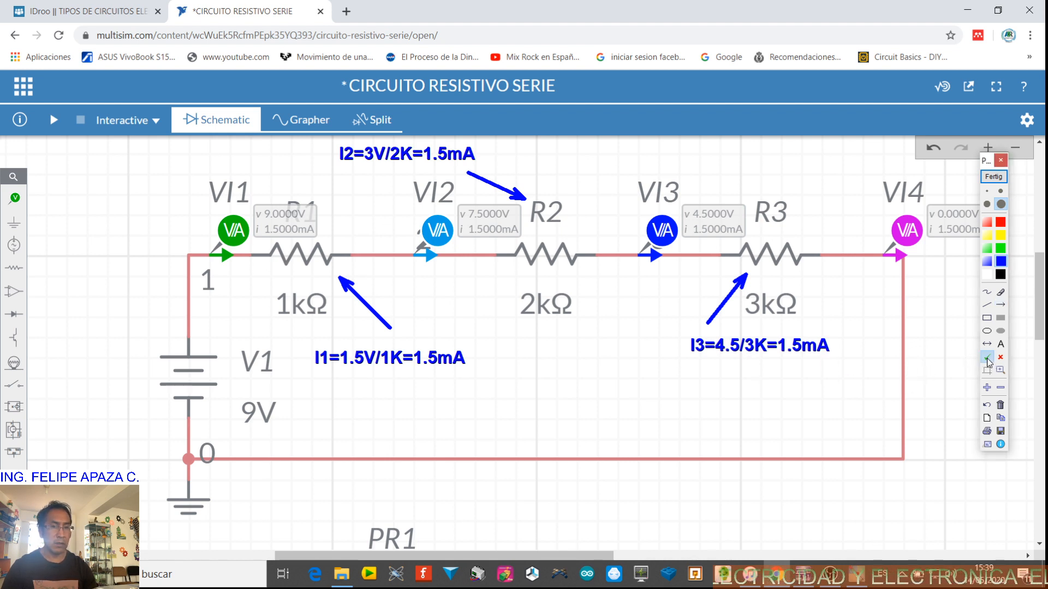
{"action": "left_click", "coordinate": [491, 349]}
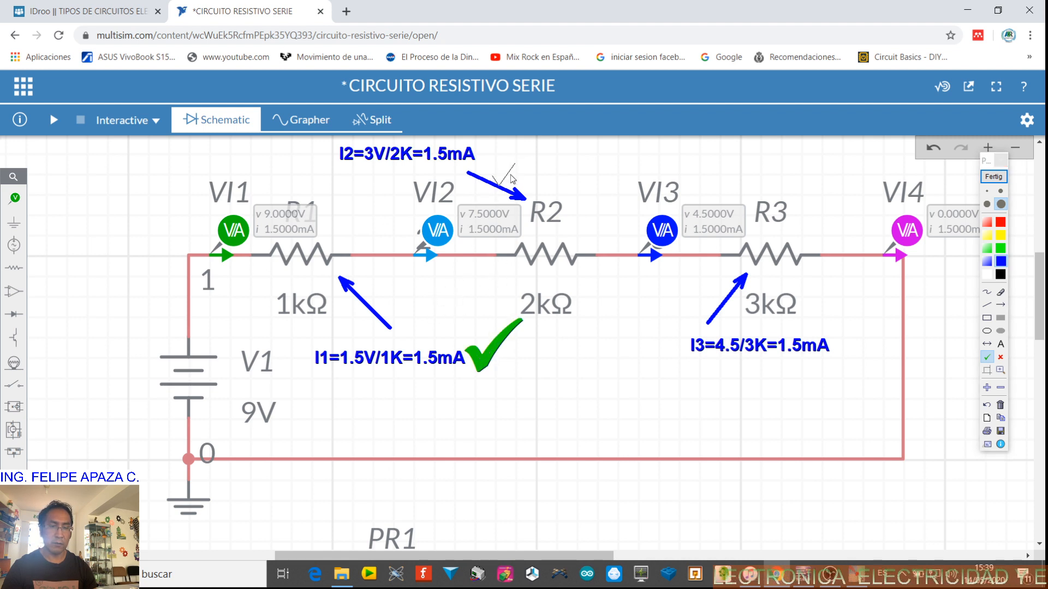
{"action": "left_click", "coordinate": [515, 150]}
{"action": "left_click", "coordinate": [860, 316]}
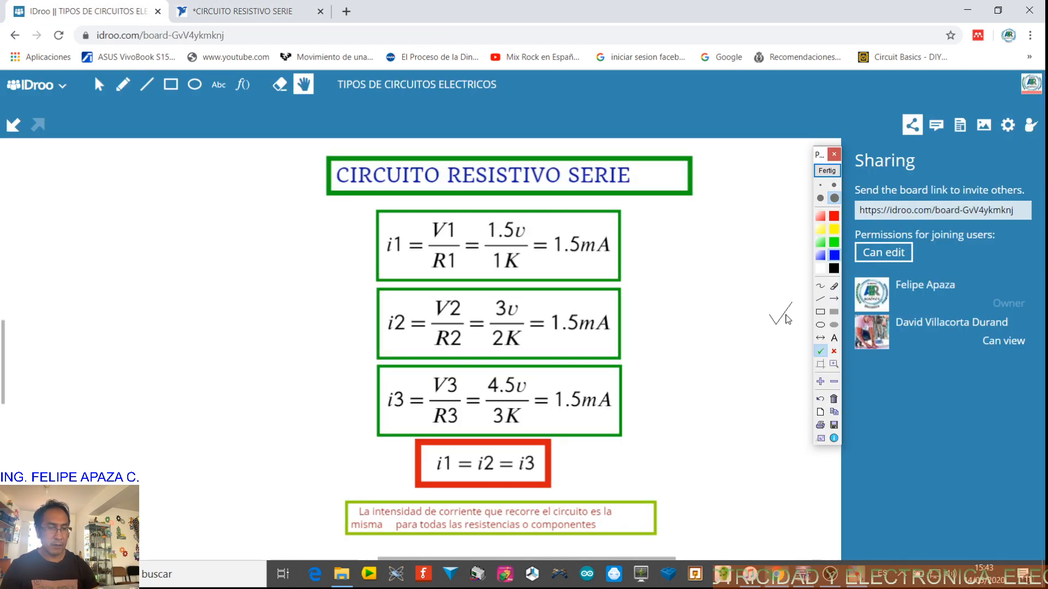
On the IDroo whiteboard, draw check marks beside the i1, i2 and i3 equations and the i1 = i2 = i3 line
{"action": "left_click", "coordinate": [834, 185]}
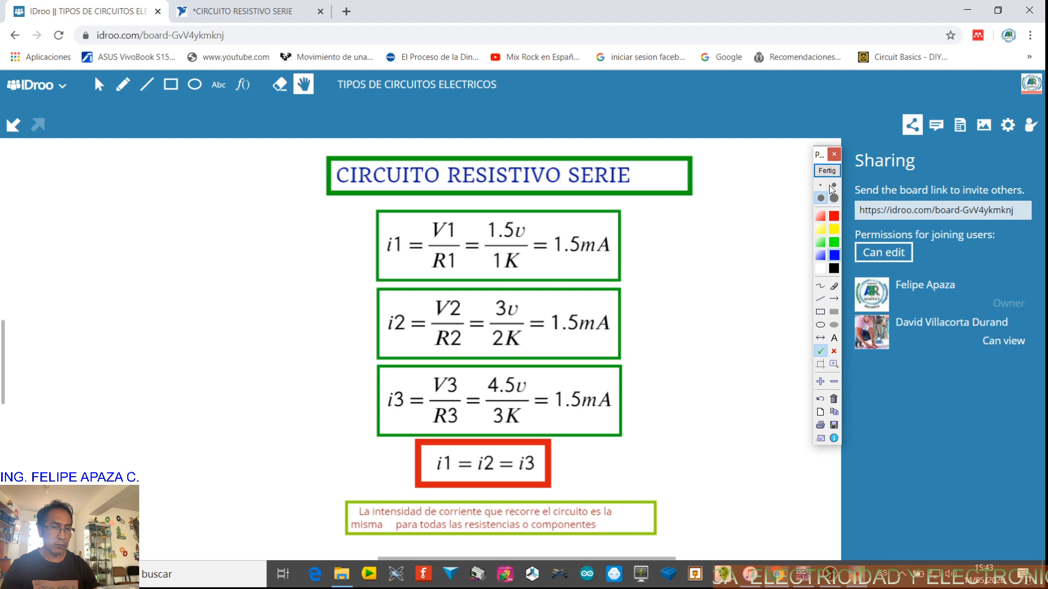
{"action": "left_click", "coordinate": [647, 248]}
{"action": "left_click", "coordinate": [654, 328]}
{"action": "left_click", "coordinate": [656, 397]}
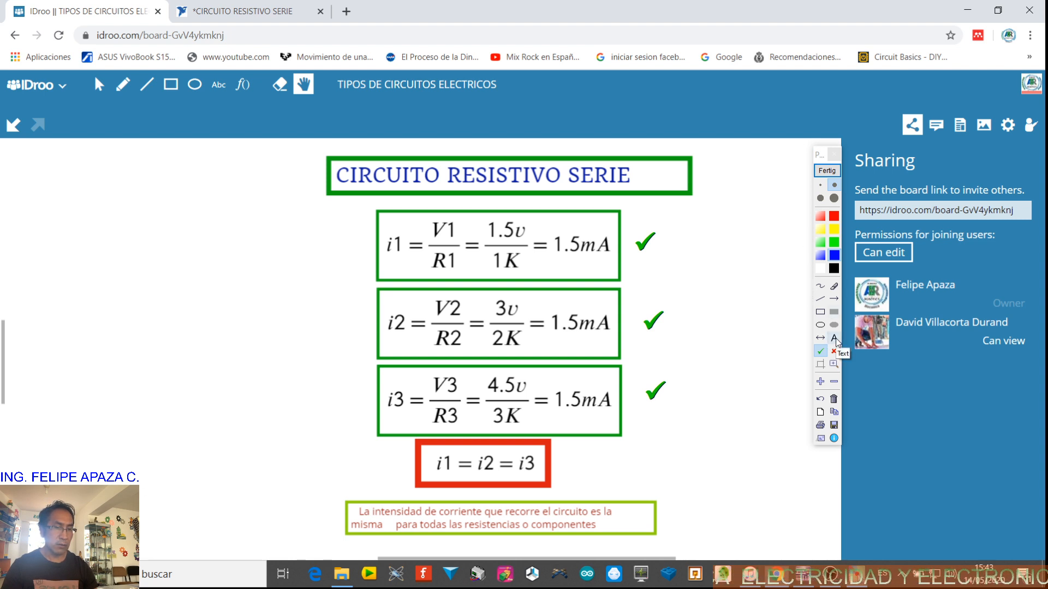
{"action": "left_click", "coordinate": [821, 198]}
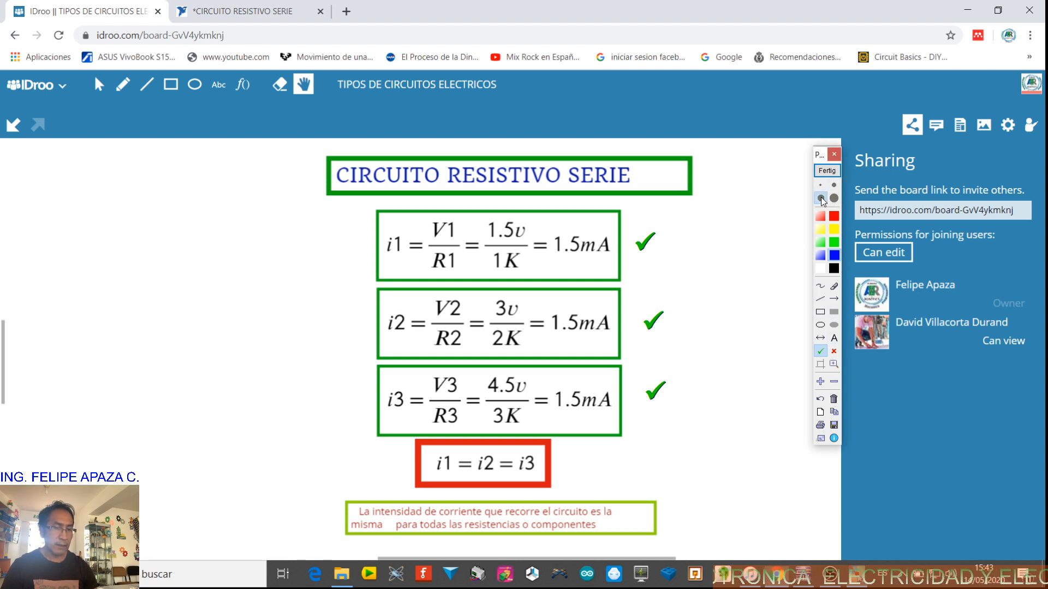
{"action": "left_click", "coordinate": [582, 462]}
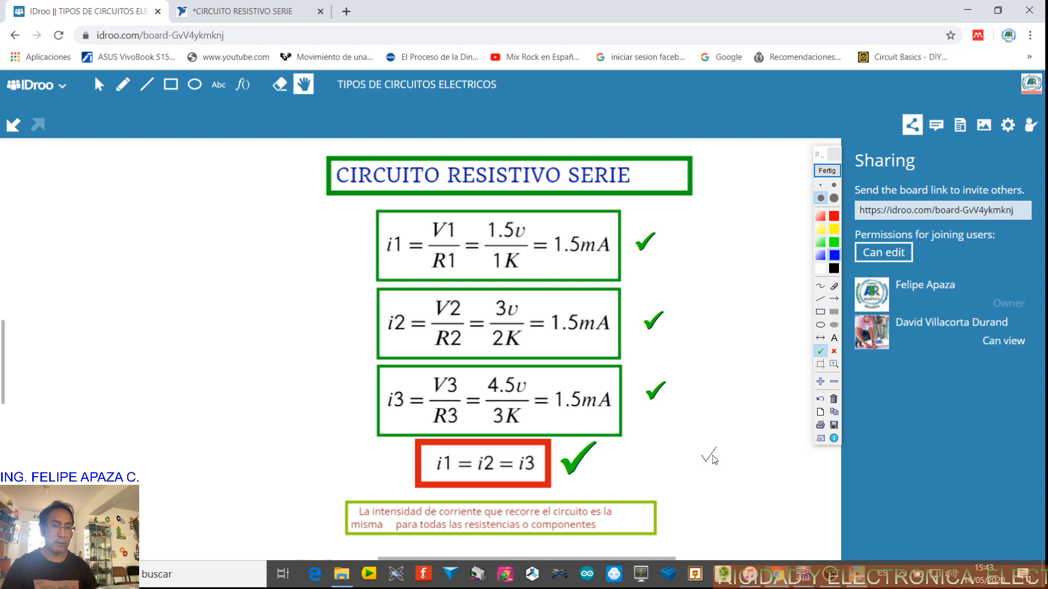
Return to the simulator, bring the equivalent Req circuit into view and run the simulation
{"action": "key", "text": "ctrl+Tab"}
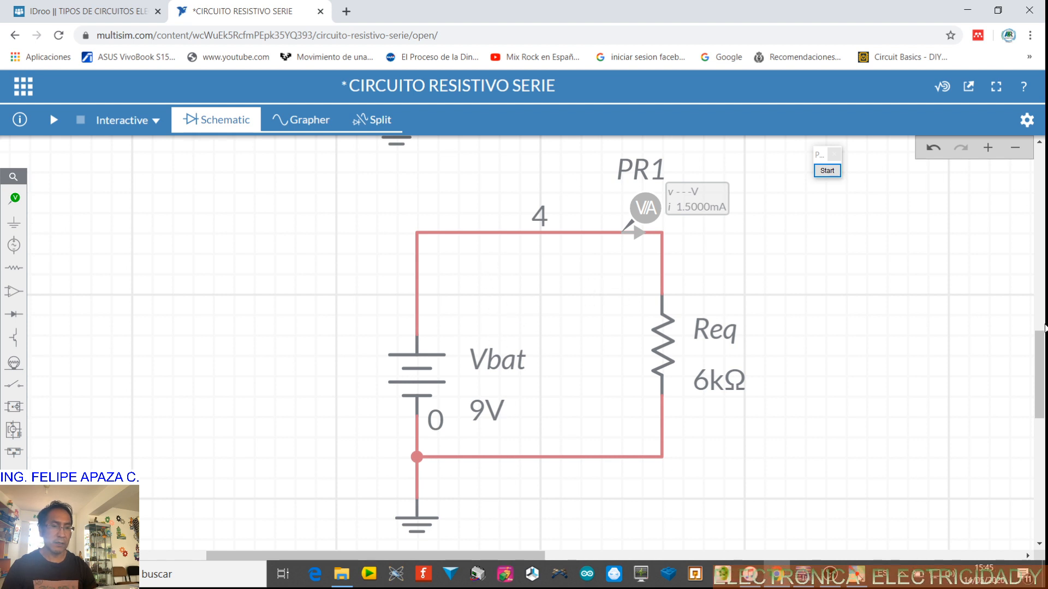
{"action": "left_click_drag", "start_coordinate": [1043, 327], "coordinate": [1044, 231]}
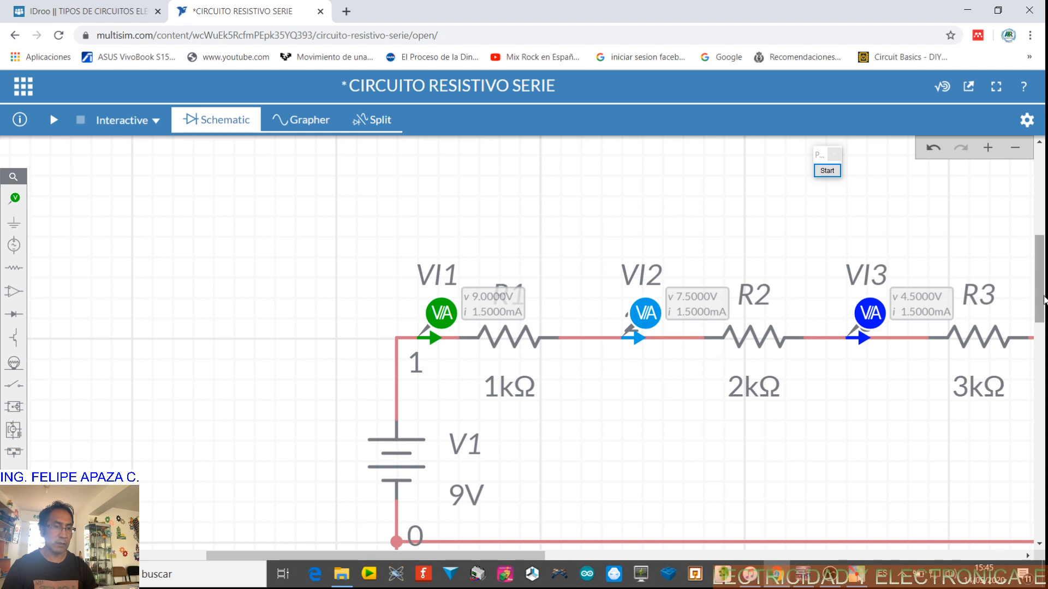
{"action": "scroll", "coordinate": [1044, 299], "scroll_direction": "down", "scroll_amount": 5}
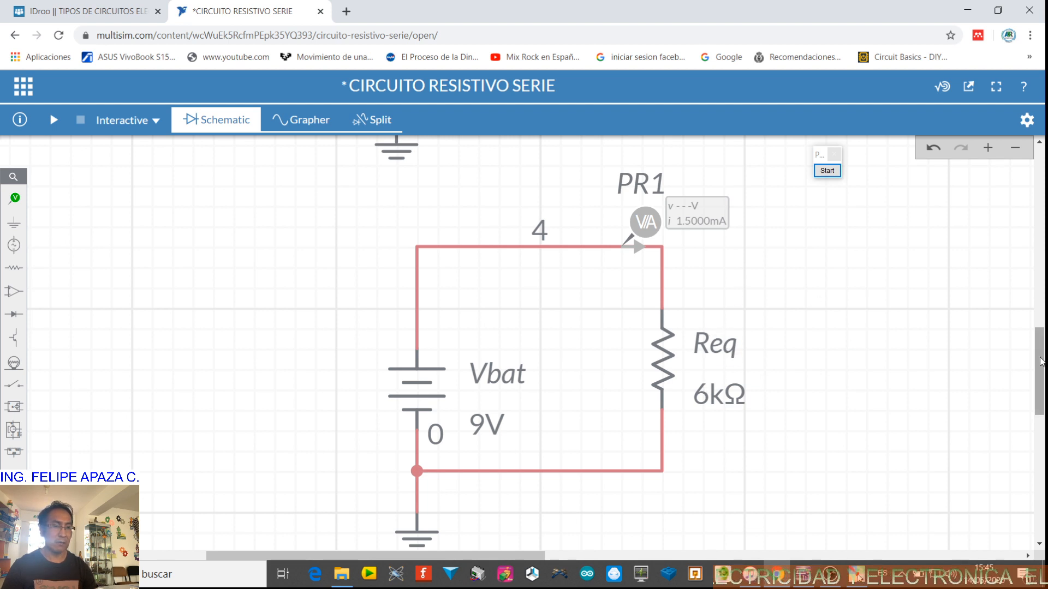
{"action": "scroll", "coordinate": [1040, 360], "scroll_direction": "down", "scroll_amount": 1}
{"action": "left_click", "coordinate": [54, 121]}
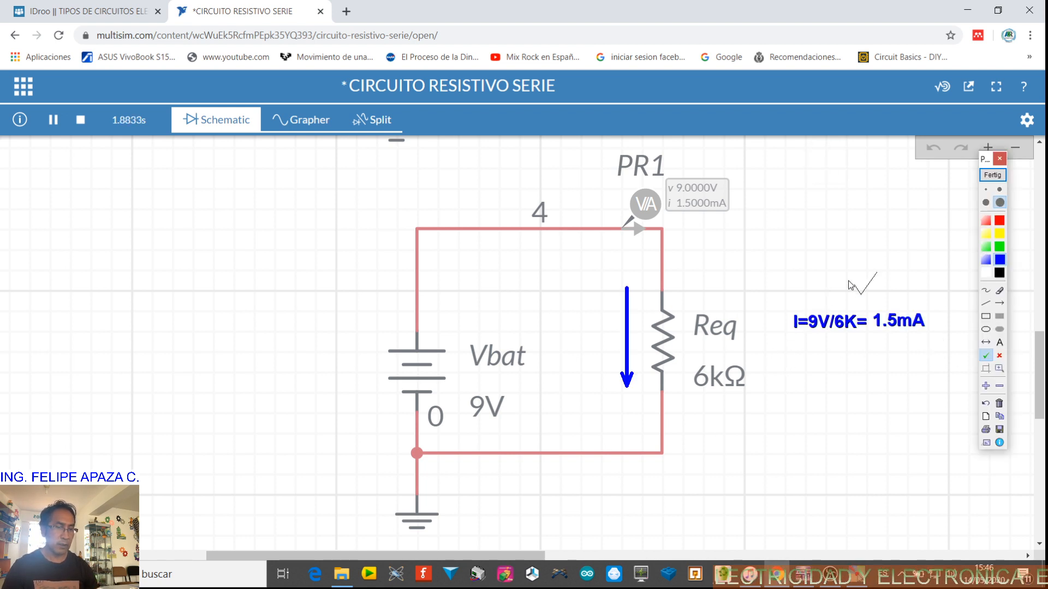
Draw a check mark beside the I=9V/6K= 1.5mA annotation
{"action": "left_click", "coordinate": [876, 352]}
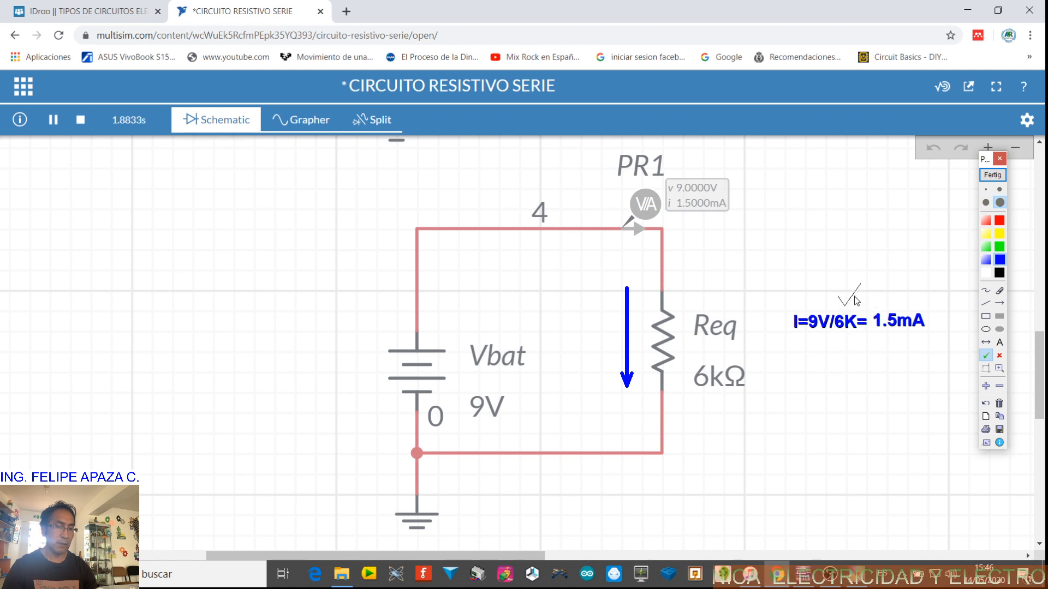
{"action": "left_click", "coordinate": [955, 322]}
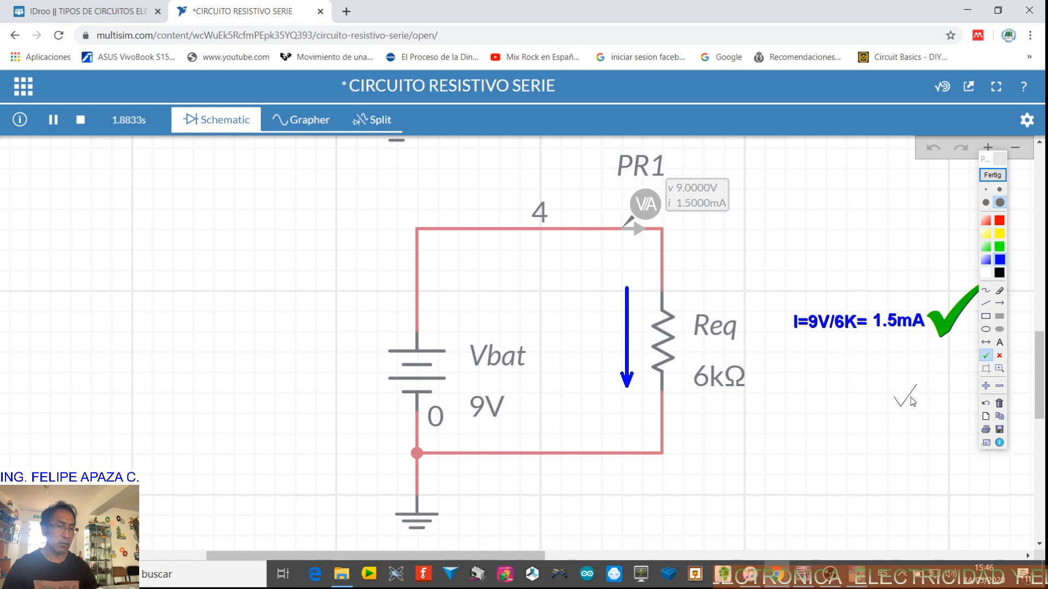